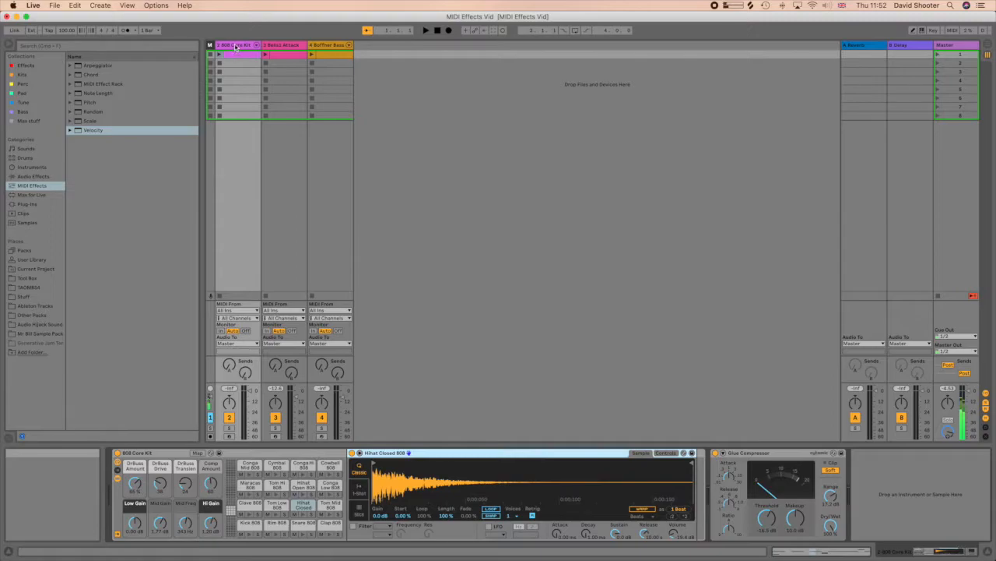
Step: Open the first clip of the 808 Core Kit track in the note editor and play it
double_click(235, 47)
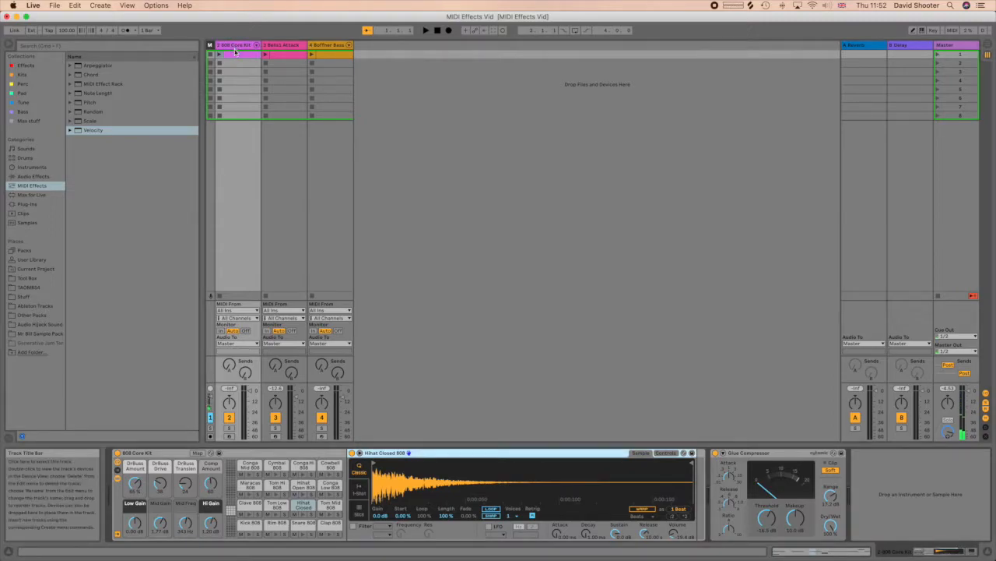
double_click(236, 54)
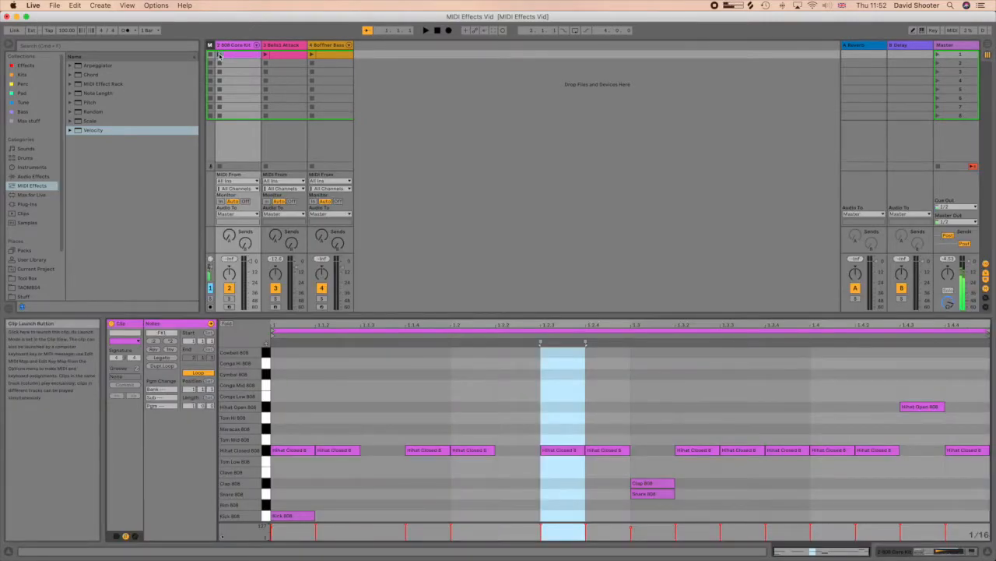
click(220, 55)
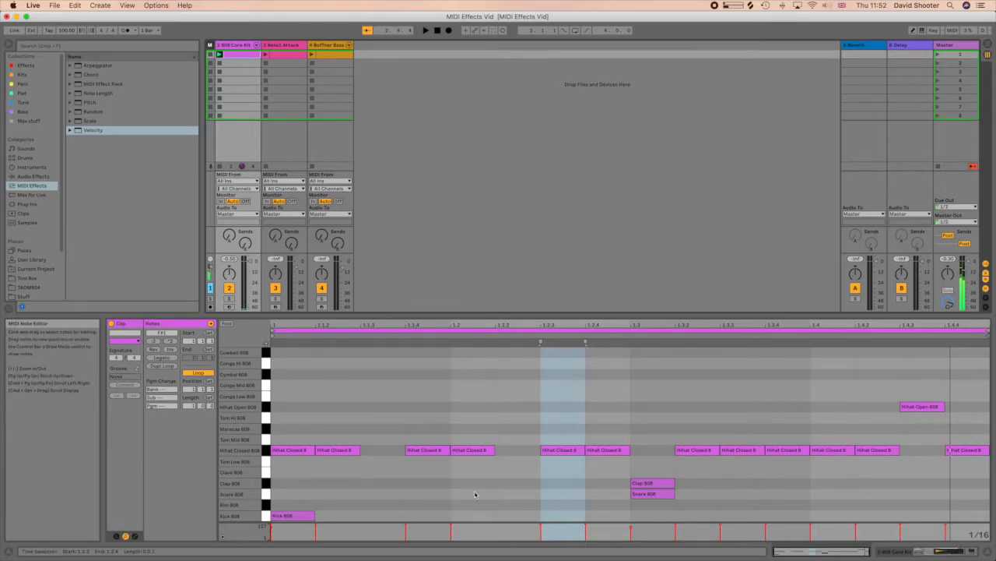
Step: Try an extra closed hi-hat note at 1.2.2 with an adjusted velocity, and remove it again
double_click(513, 450)
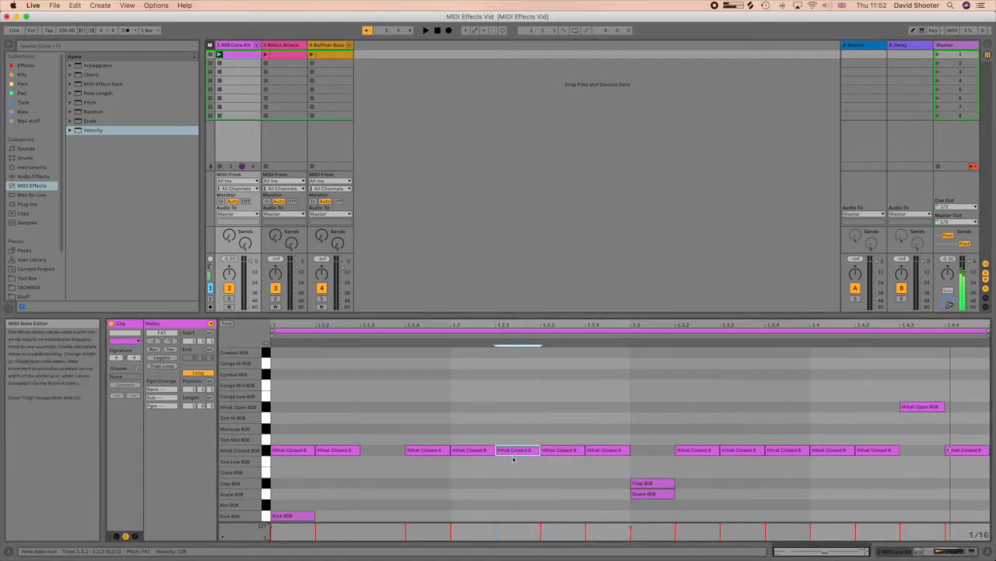
drag(496, 527, 496, 527)
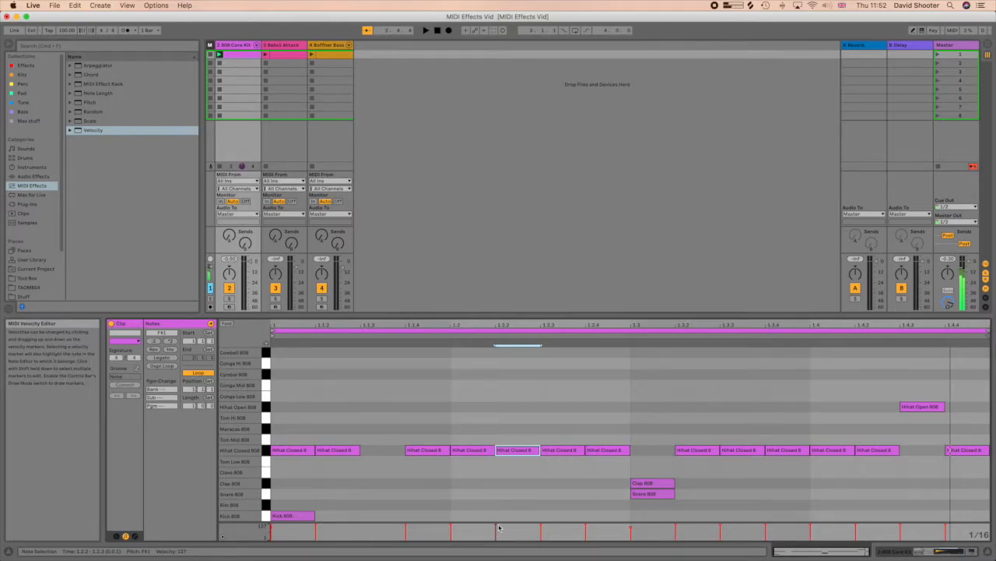
drag(499, 528, 494, 527)
double_click(514, 451)
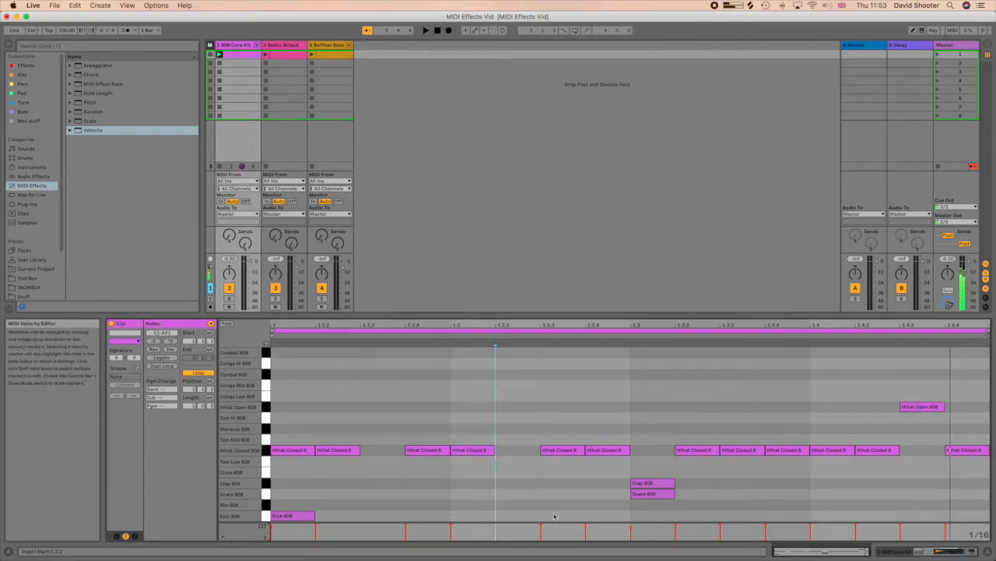
Step: Insert the Velocity MIDI effect ahead of the sampler in the 808 kit's Hihat Closed chain
click(88, 133)
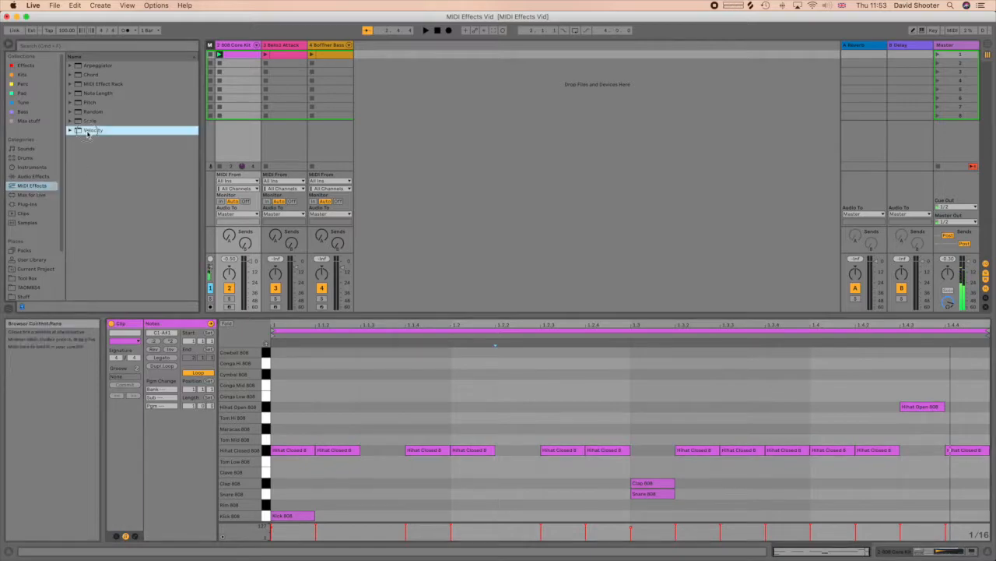
click(236, 45)
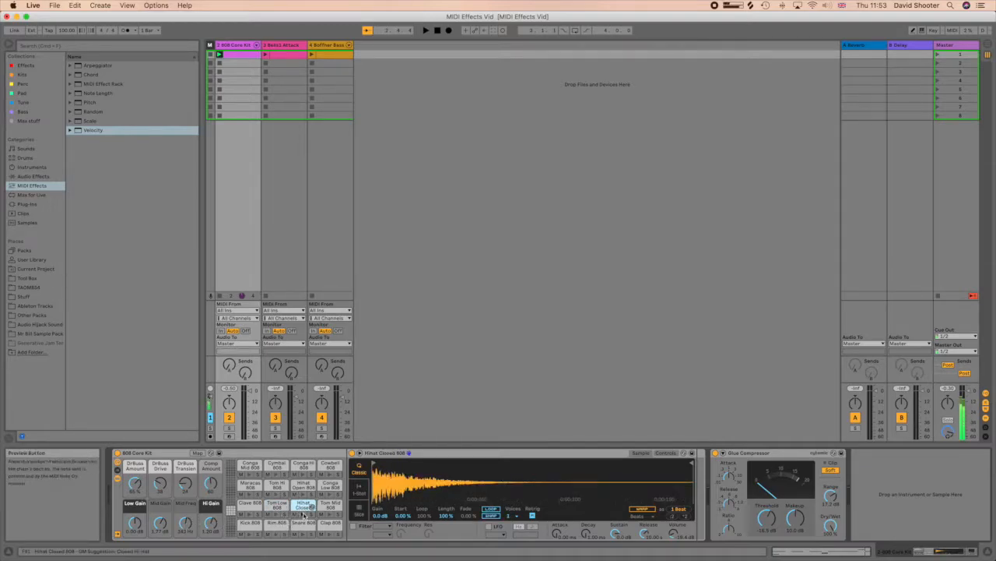
drag(94, 134, 357, 463)
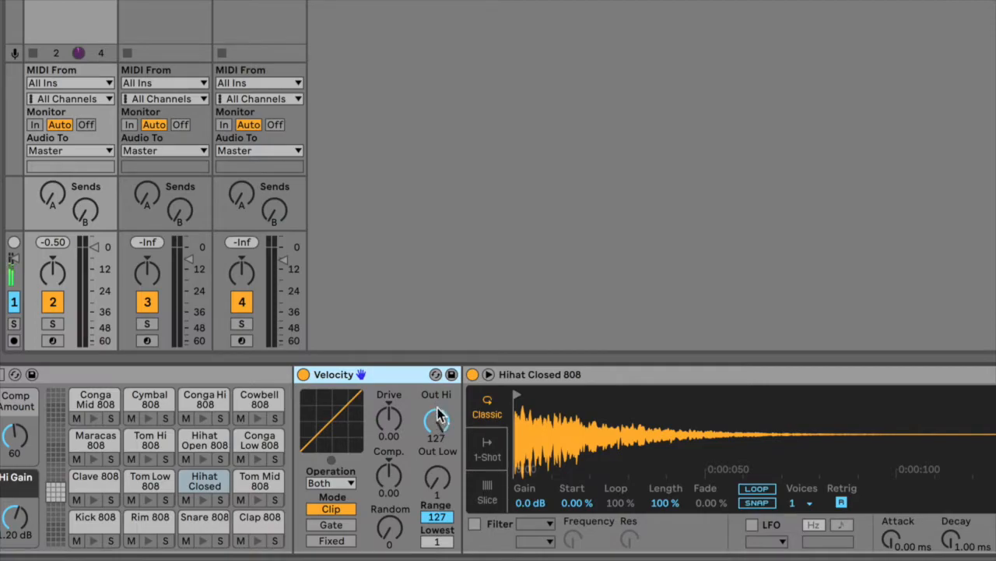
Step: Set the hi-hat Velocity effect to Out Hi 95, Out Low 73 and Random 39, and compare it with the effect bypassed
mouse_move(442, 435)
mouse_down()
mouse_move(437, 473)
mouse_move(437, 418)
mouse_up()
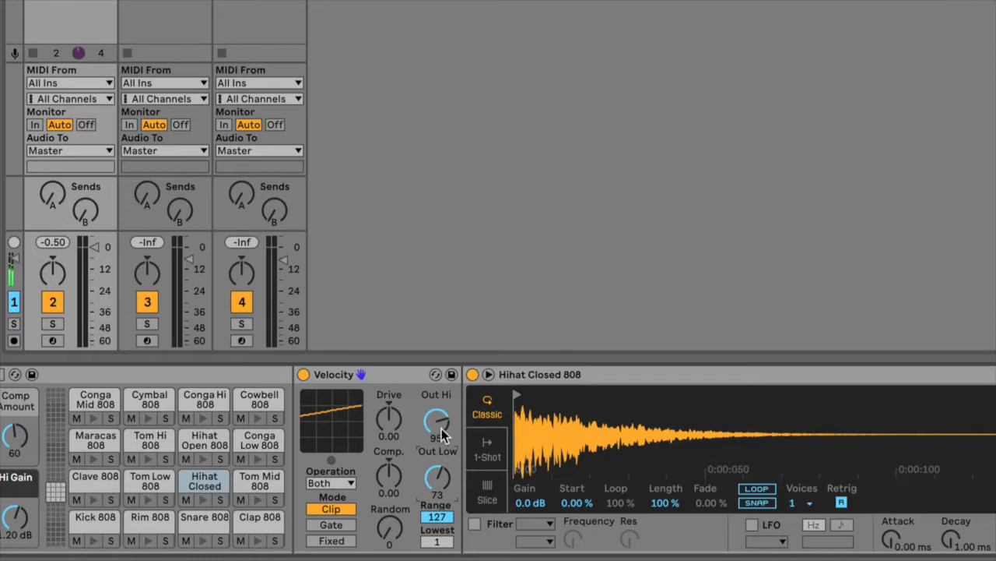
drag(389, 528, 389, 502)
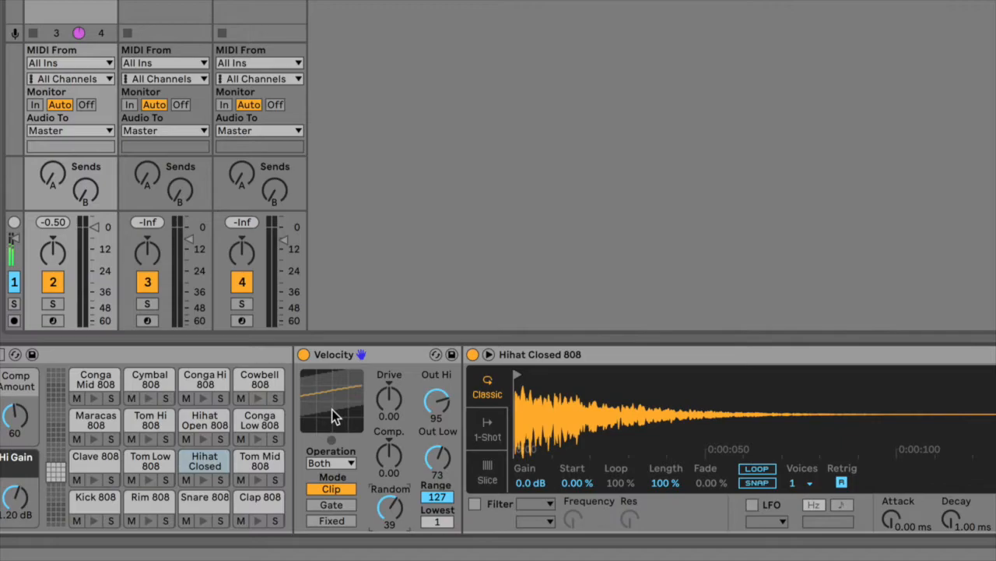
click(304, 355)
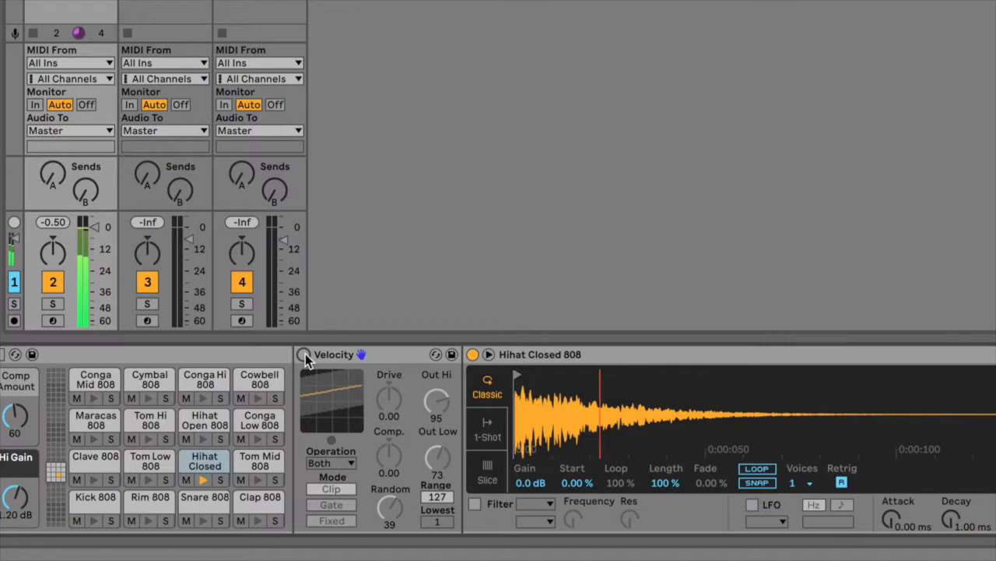
click(303, 355)
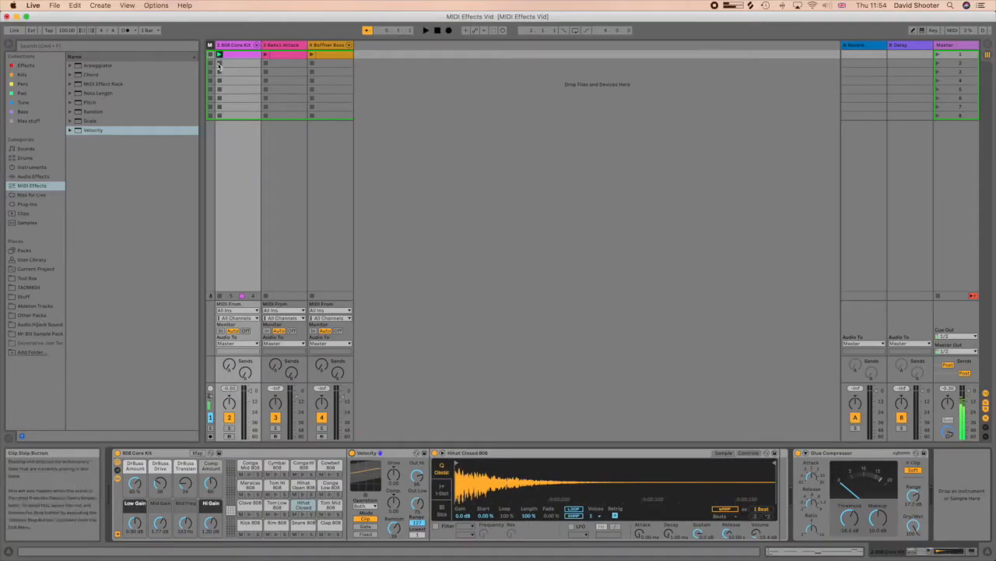
Step: Play the Bells1 Attack clip and insert a Velocity effect between the track's Arpeggiator and its instrument
click(285, 58)
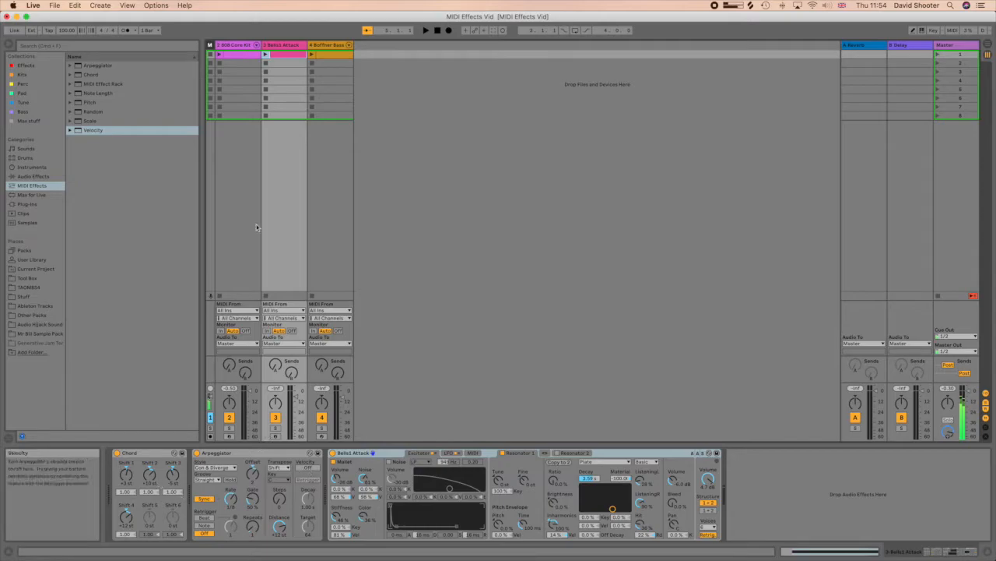
click(266, 56)
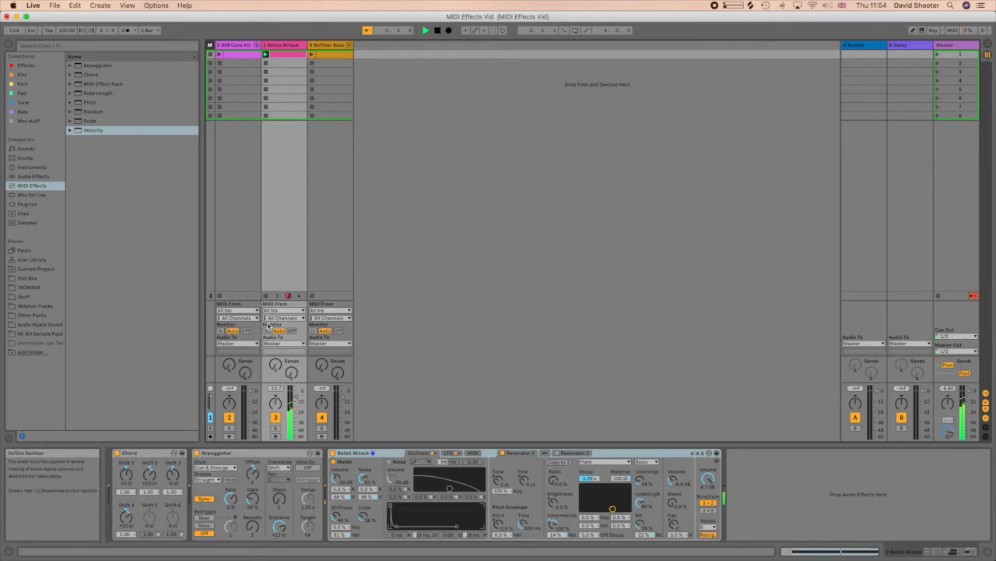
mouse_move(87, 130)
mouse_down()
mouse_move(136, 171)
mouse_move(339, 450)
mouse_move(335, 471)
mouse_up()
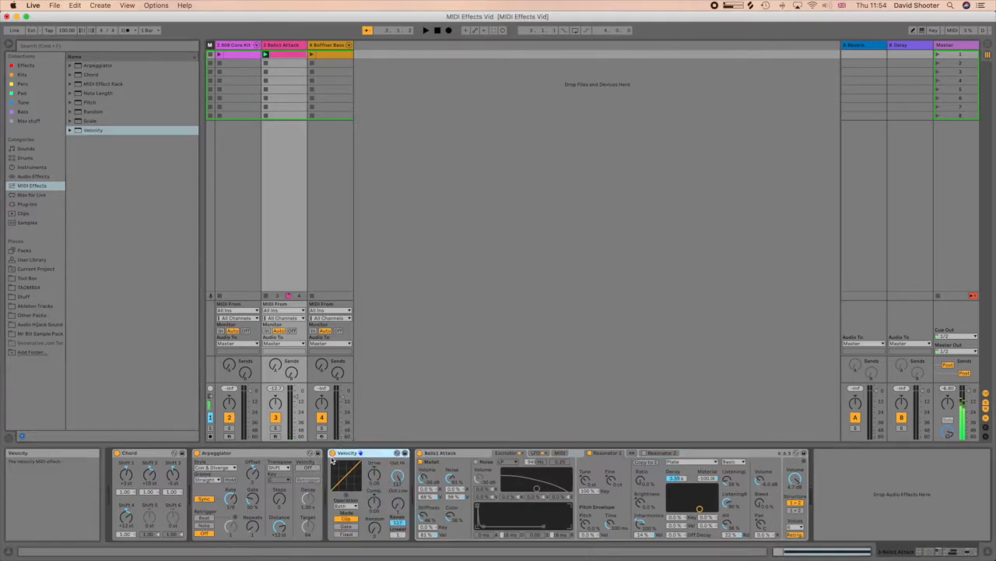
Step: Narrow the bells Velocity effect's range by lowering Out Hi and raising Out Low, add Random variation, and stop the clip
drag(400, 476, 399, 506)
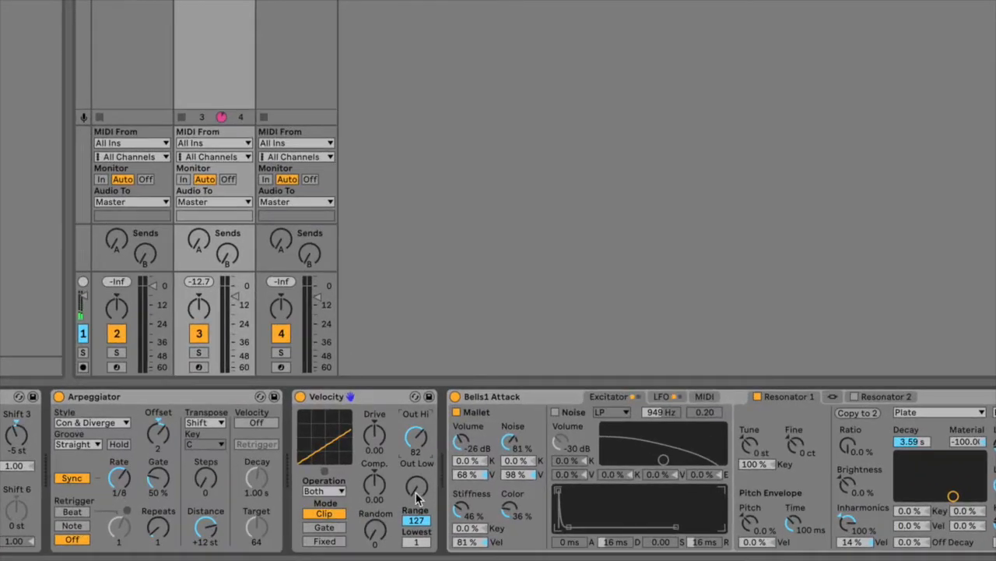
mouse_move(417, 499)
mouse_down()
mouse_move(419, 437)
mouse_move(414, 486)
mouse_up()
mouse_move(374, 529)
mouse_down()
mouse_move(374, 510)
mouse_move(377, 524)
mouse_up()
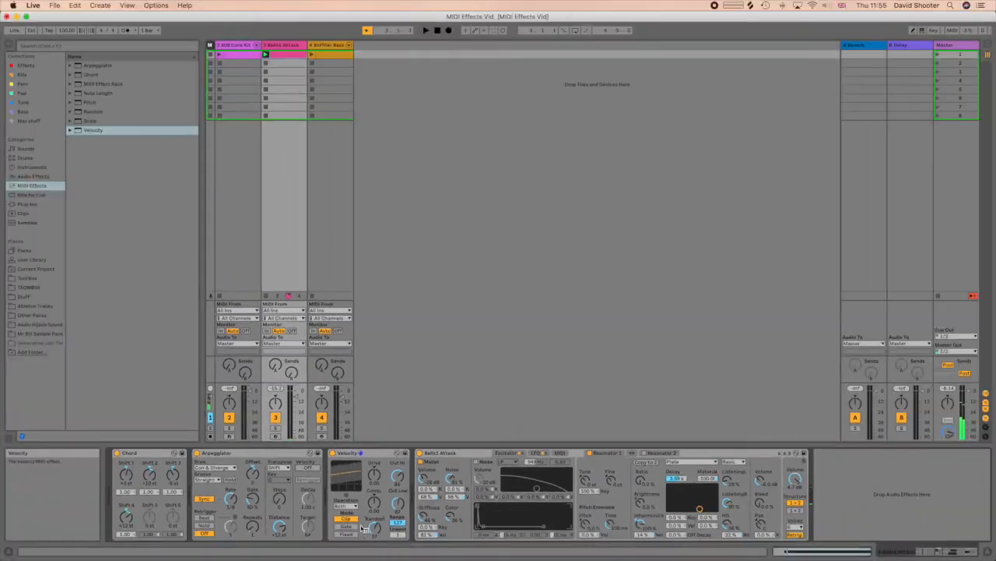
click(266, 63)
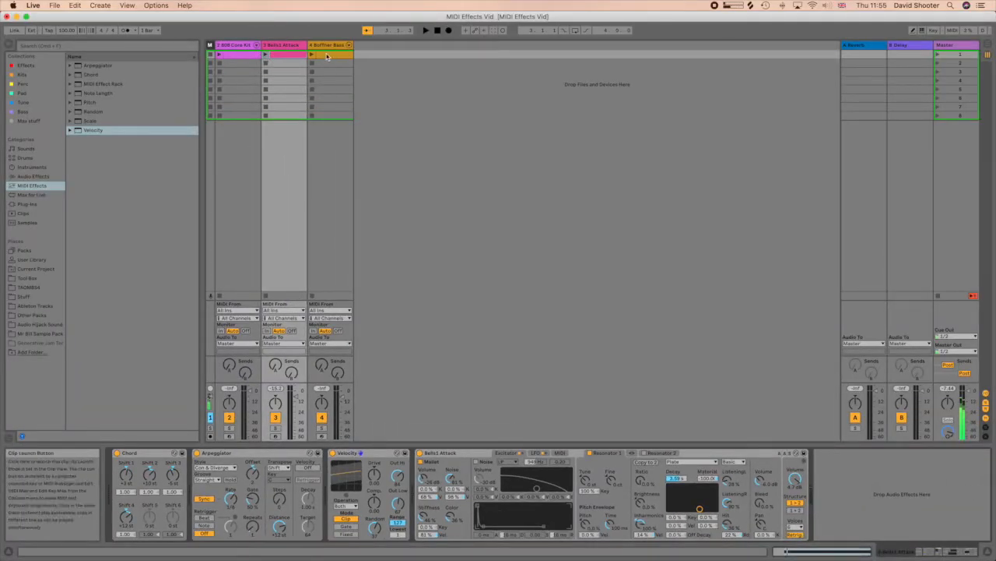
Step: Insert the Pitch MIDI effect ahead of the Arpeggiator on the Boffner Bass track
click(330, 55)
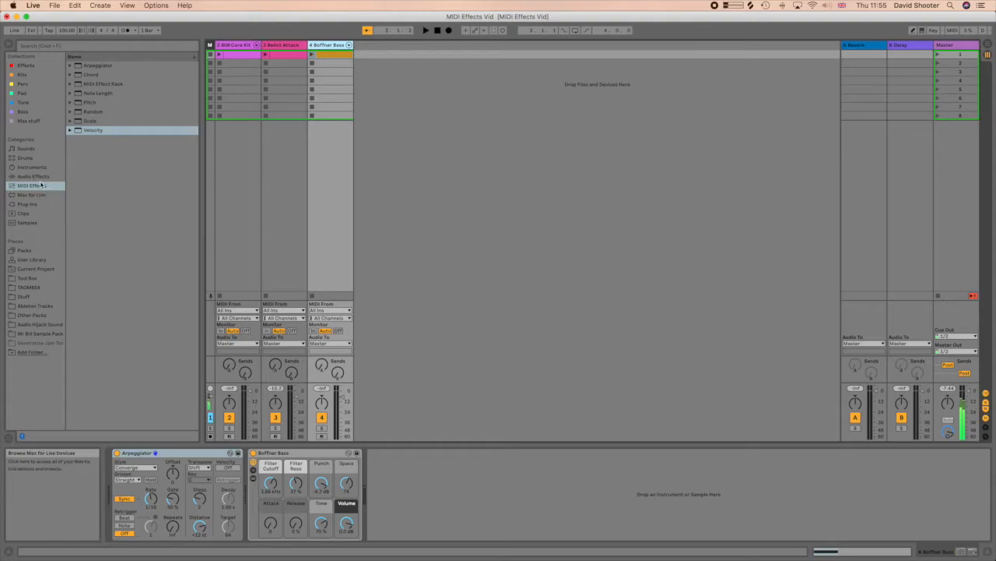
click(87, 102)
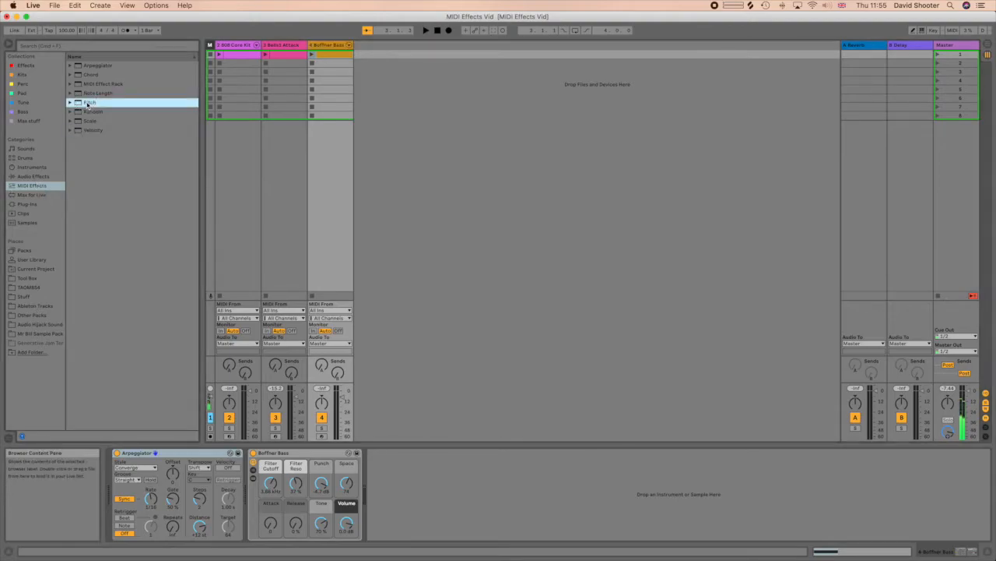
drag(87, 103, 121, 484)
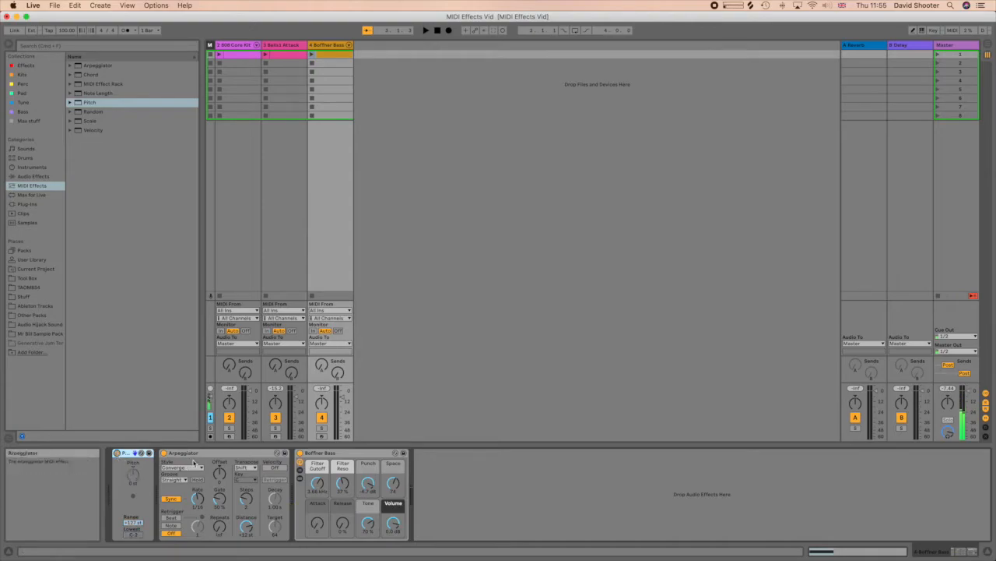
Step: Play the Boffner Bass clip, set its Pitch effect to -12 st, and compare it with the effect bypassed
click(312, 55)
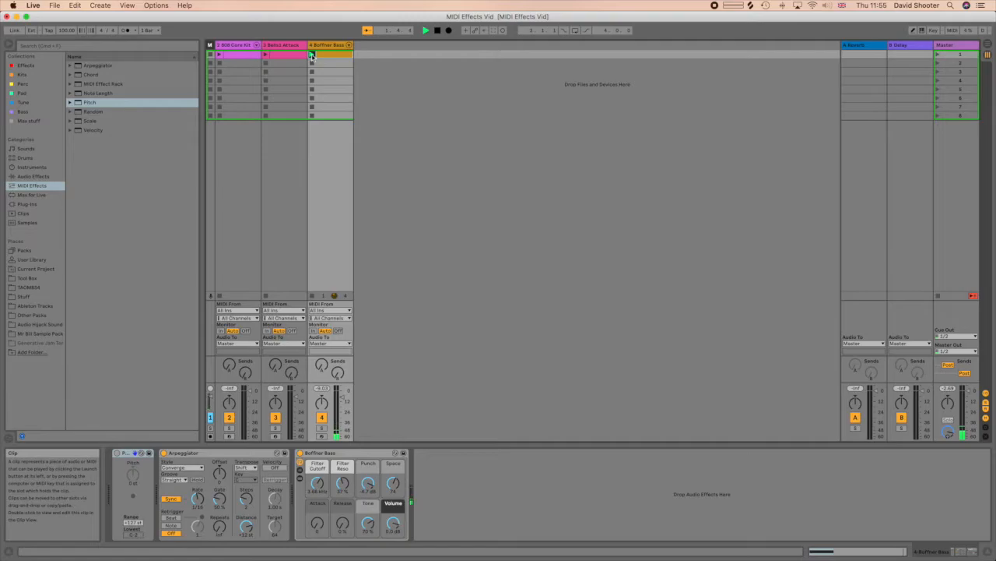
click(117, 453)
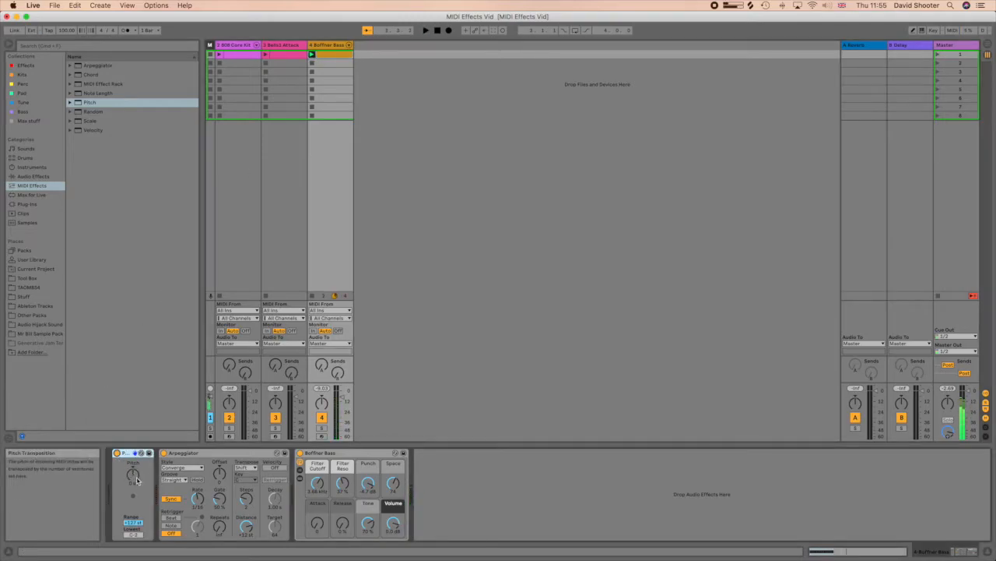
drag(135, 476, 135, 475)
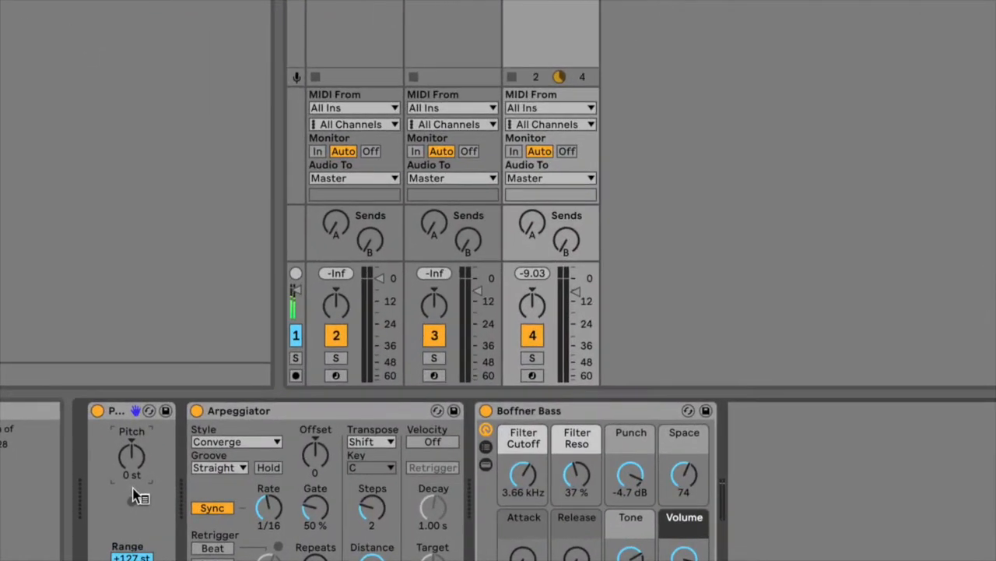
drag(135, 459, 134, 424)
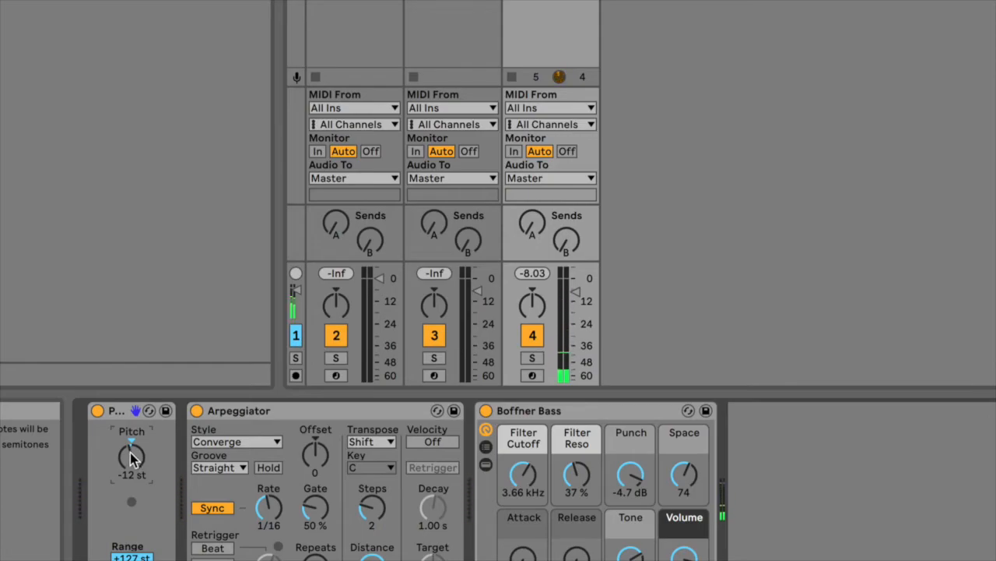
click(97, 411)
click(97, 411)
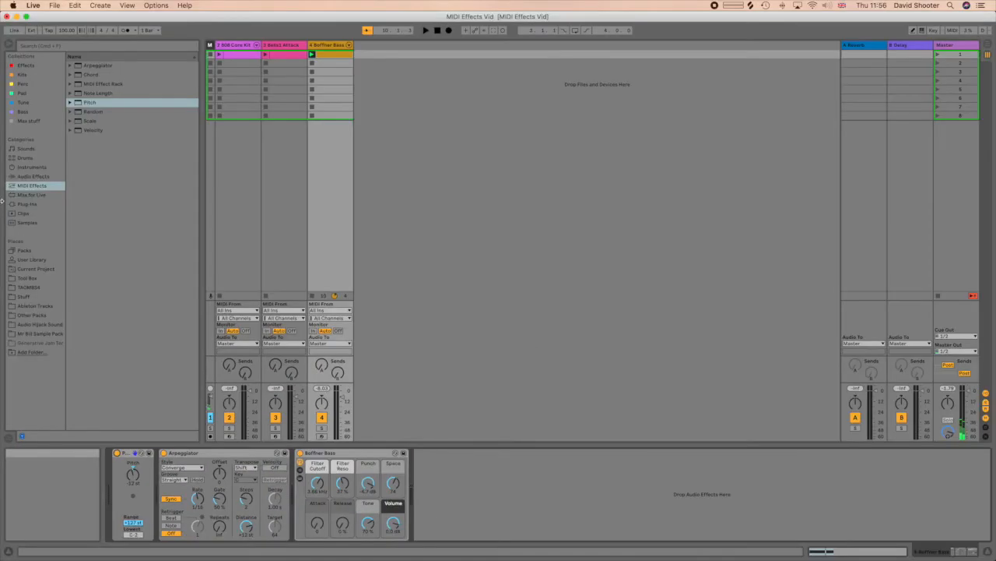
Step: Play all three clips together by launching scene 1, and stop playback
click(938, 54)
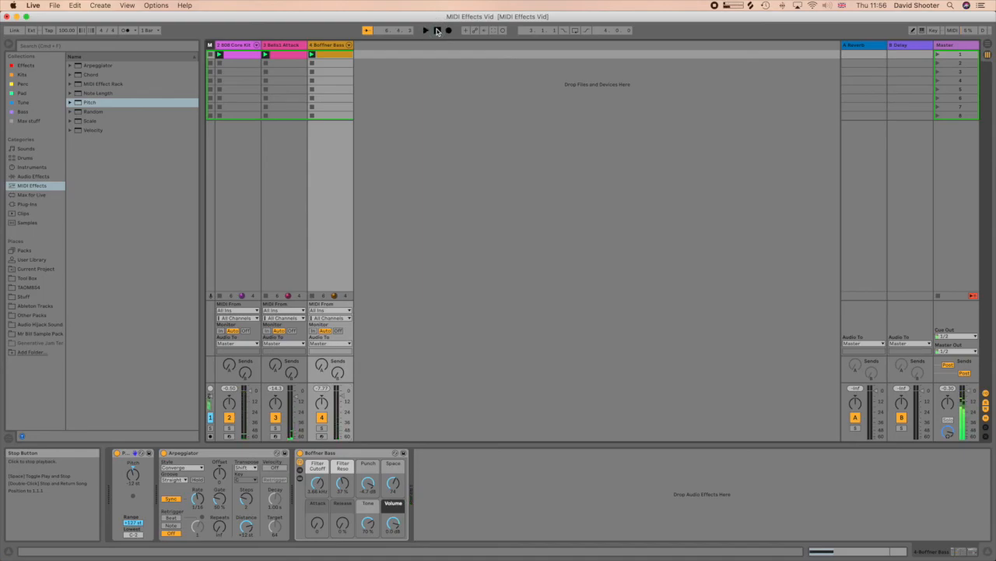
click(438, 31)
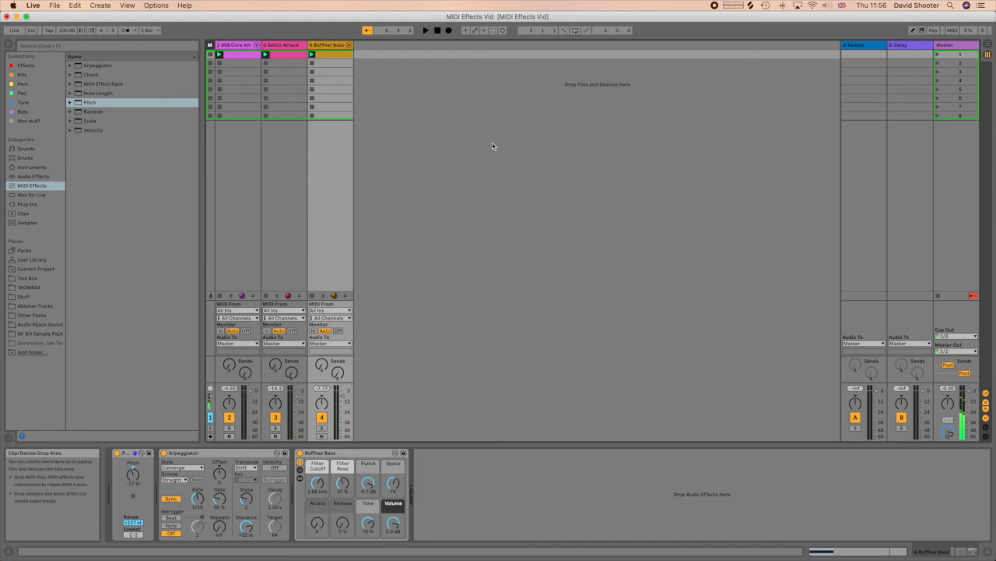